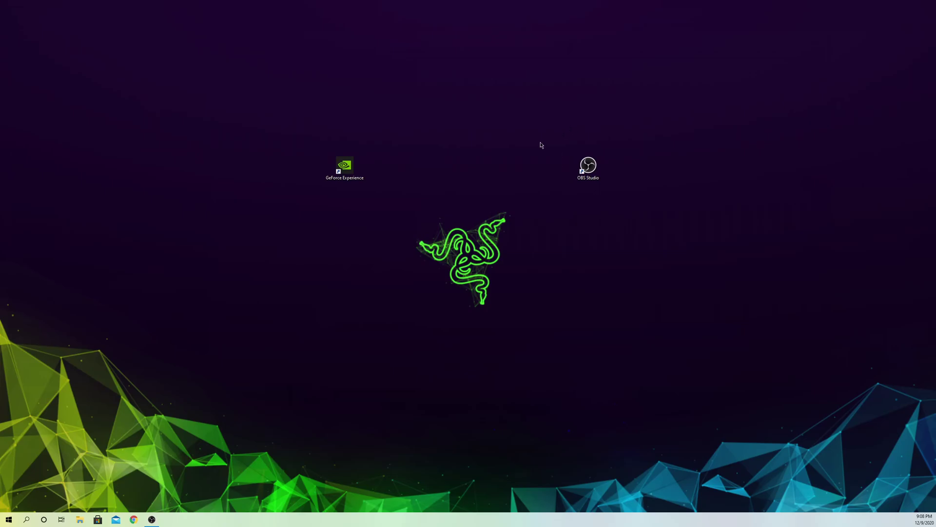
- Launch OBS Studio as administrator after dismissing the already-running warning
double_click(585, 176)
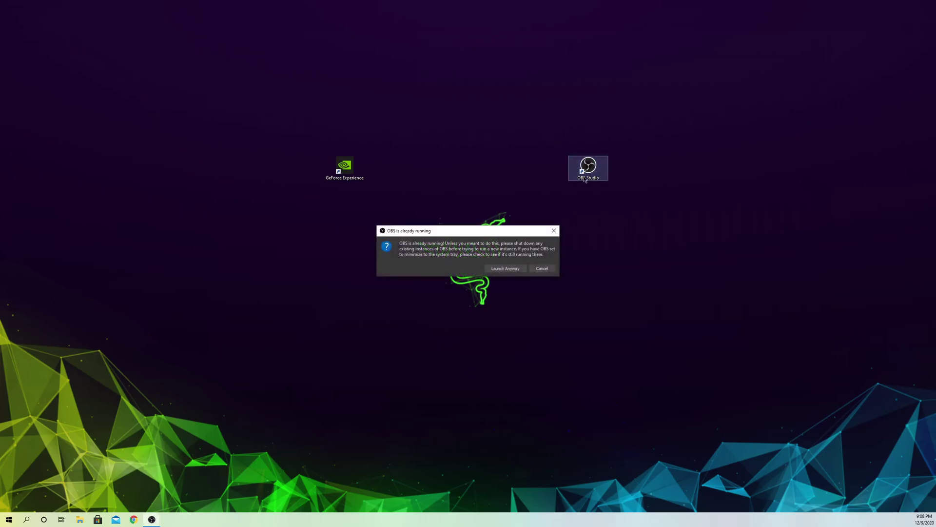
left_click(555, 230)
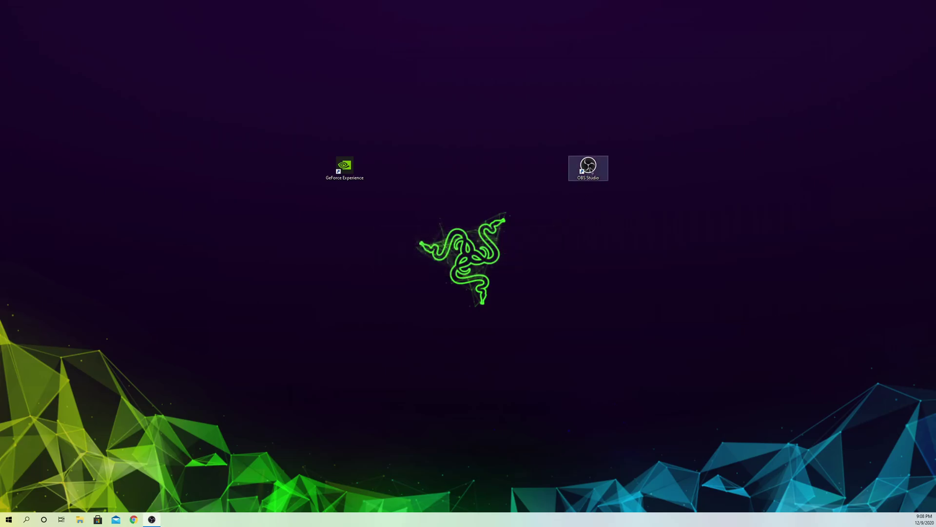
right_click(591, 168)
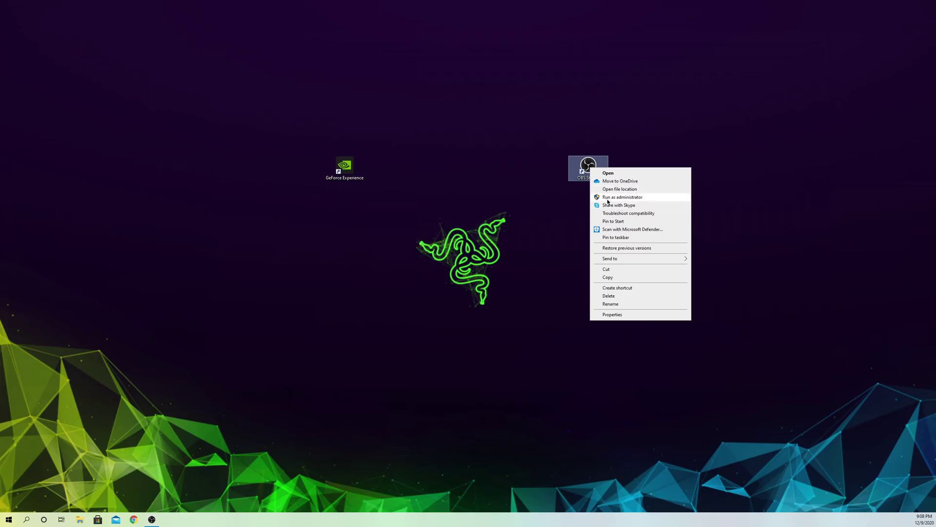
left_click(647, 198)
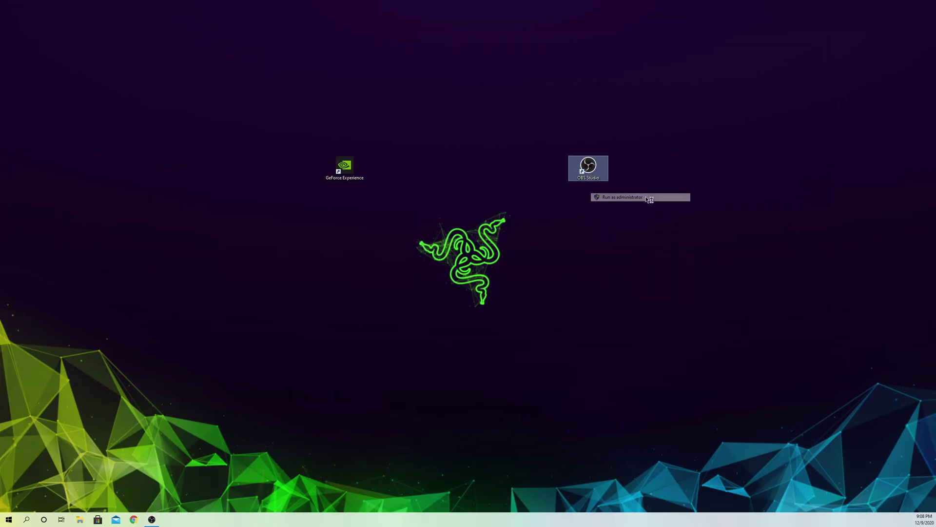
- Launch another OBS instance anyway, then delete the 'MY OBS STUDIO SCENEES' text source from Scene 2
left_click(506, 269)
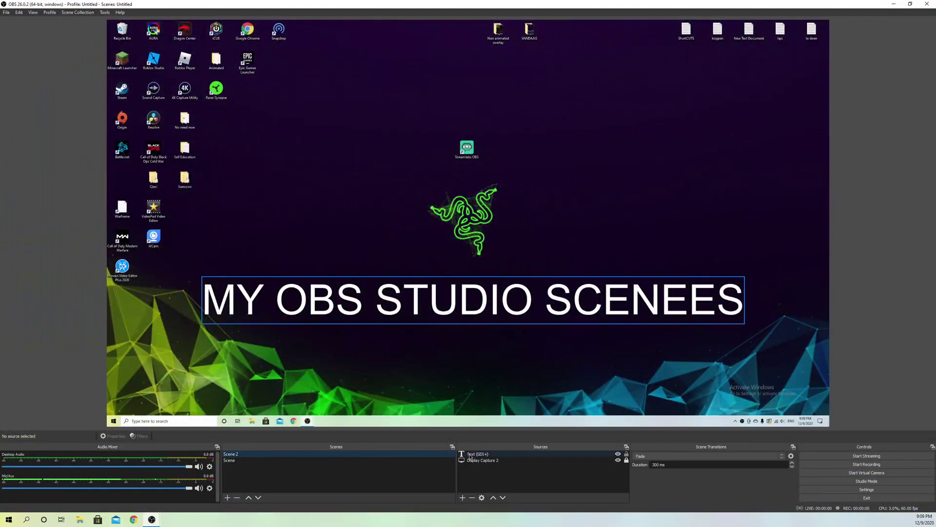
left_click(470, 455)
right_click(470, 454)
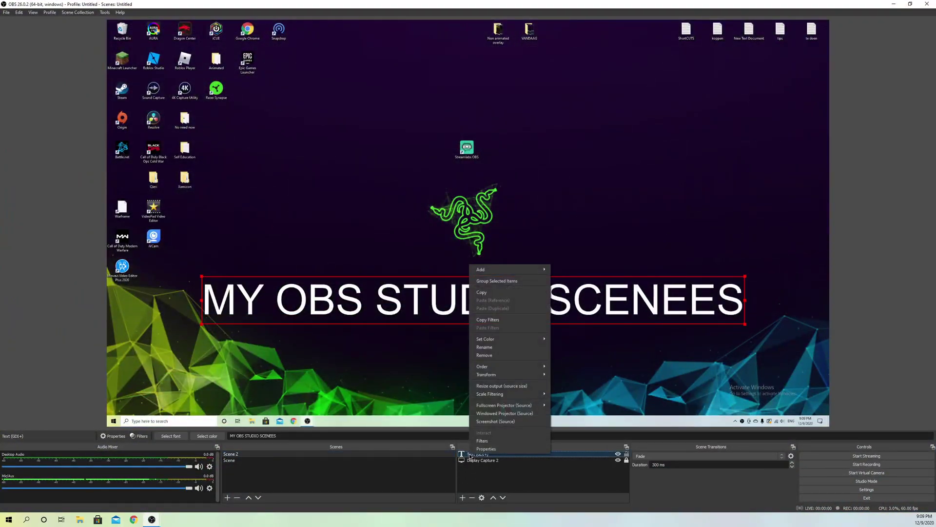
left_click(486, 356)
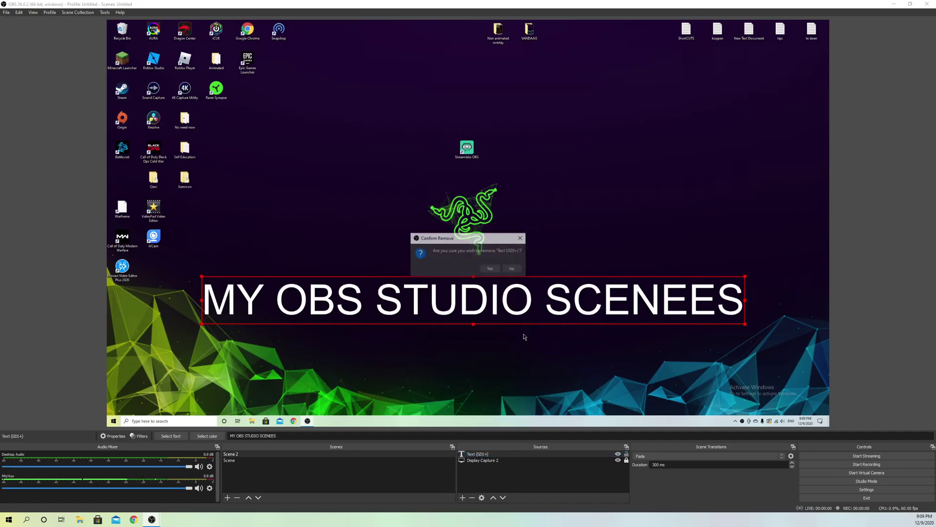
left_click(491, 269)
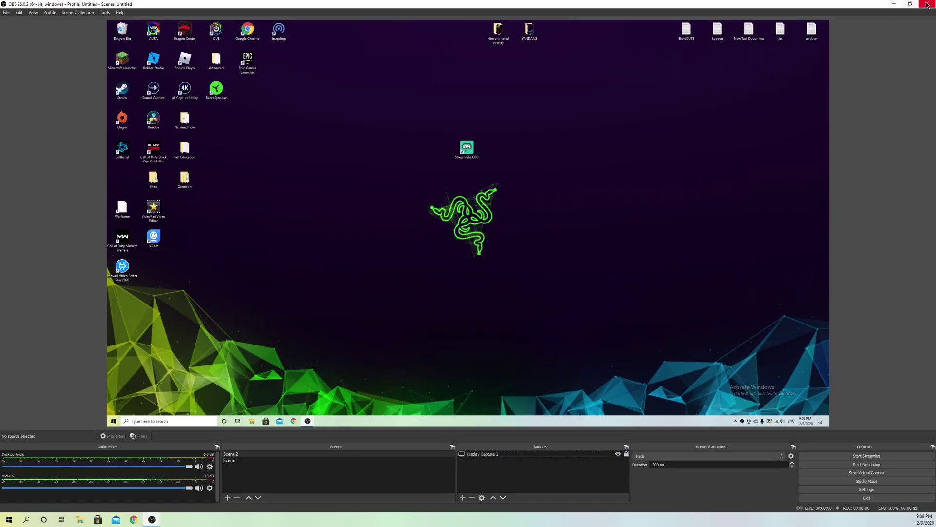
- Minimize OBS Studio and start Device Manager from the search panel's recent items
left_click(894, 4)
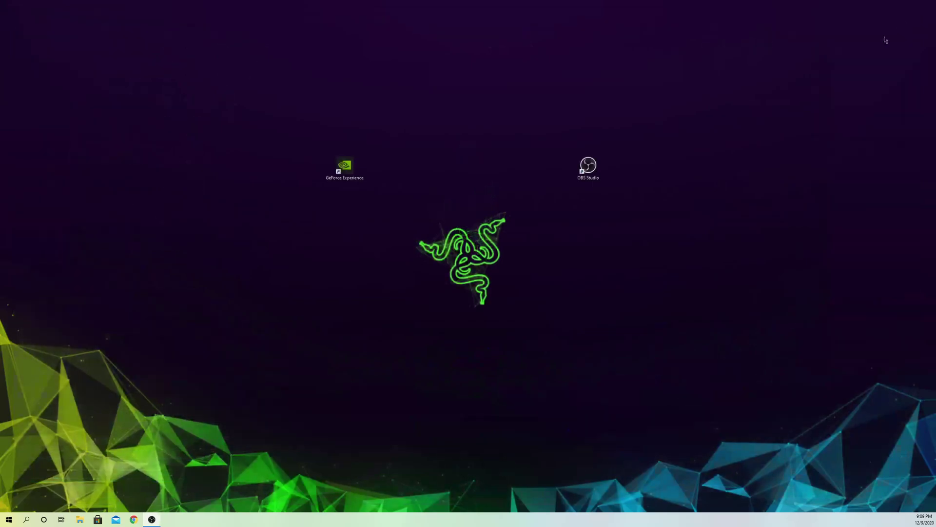
left_click(24, 521)
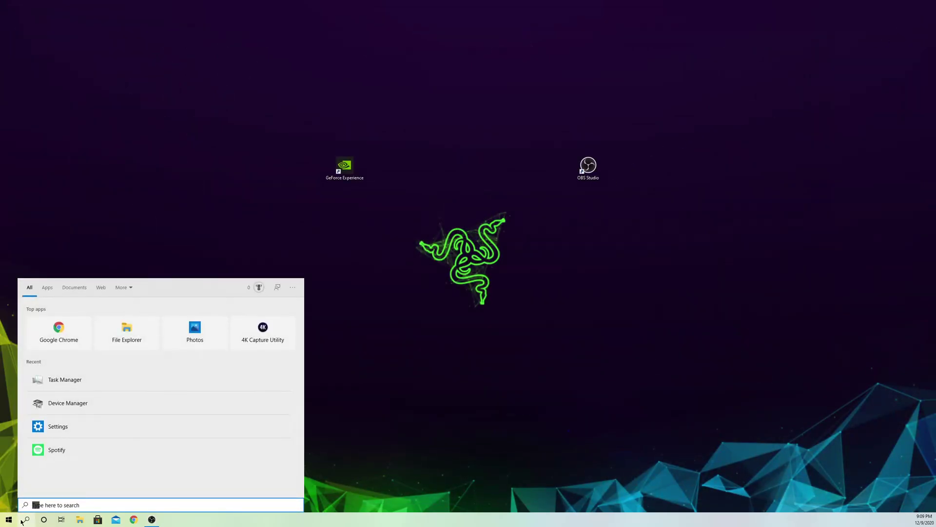
left_click(77, 409)
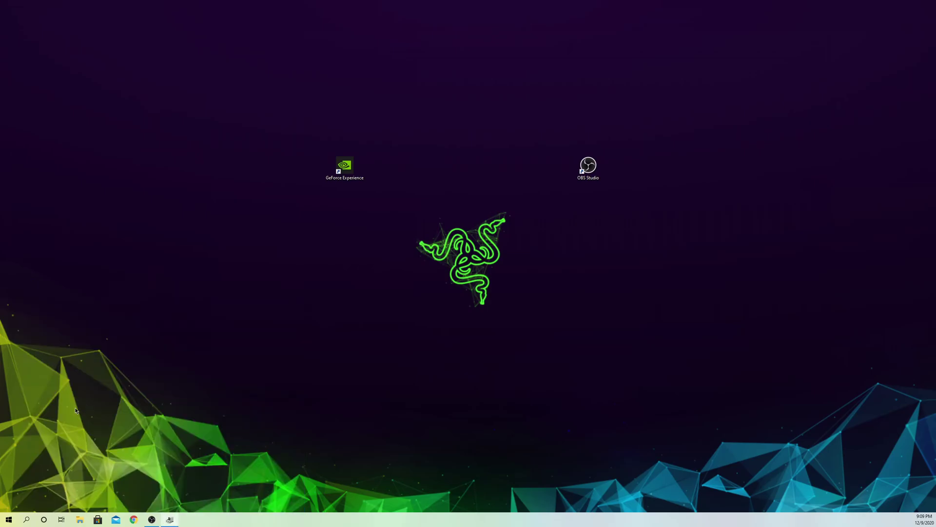
- Open the NVIDIA GeForce RTX 2080 SUPER properties and start Update Driver from its Driver tab
left_click_drag(2, 89, 368, 100)
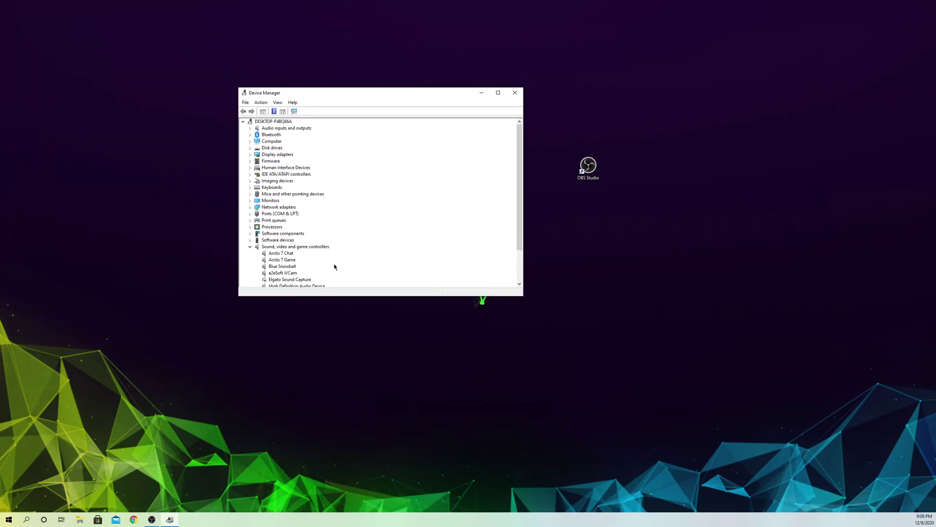
left_click(275, 155)
double_click(276, 155)
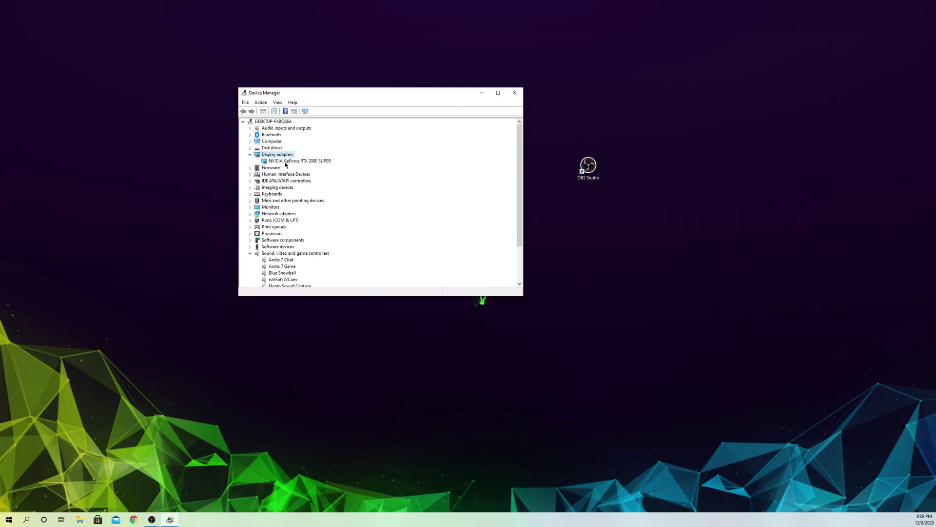
double_click(284, 161)
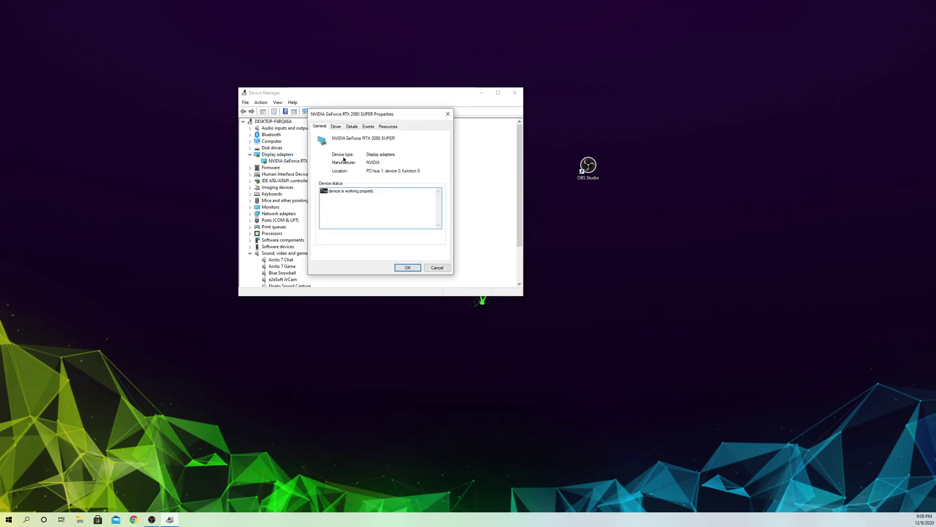
left_click(336, 127)
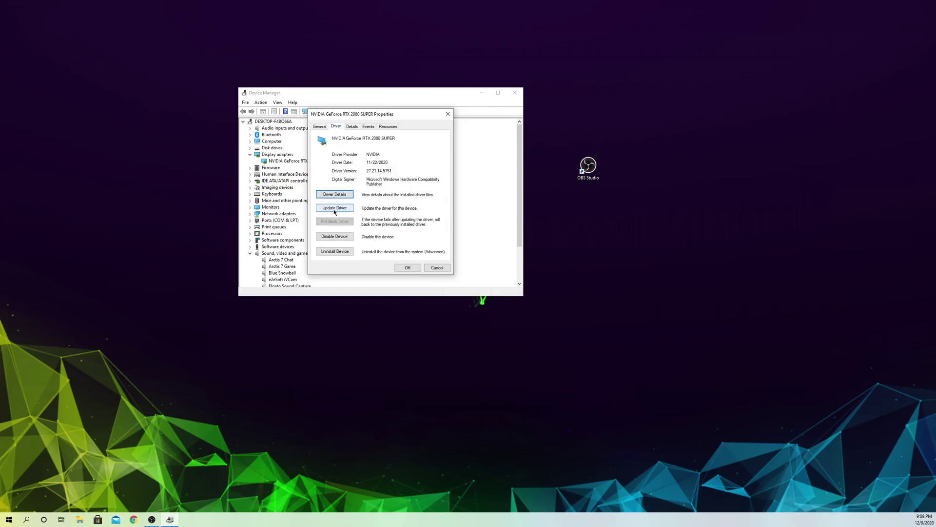
left_click(334, 208)
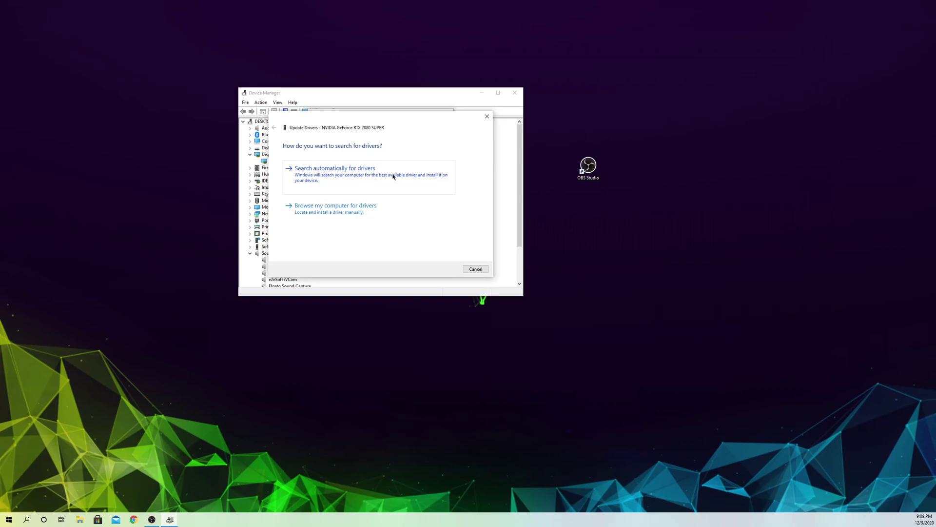
- Close the driver update wizard, the GPU properties and Device Manager
left_click(487, 116)
left_click(448, 115)
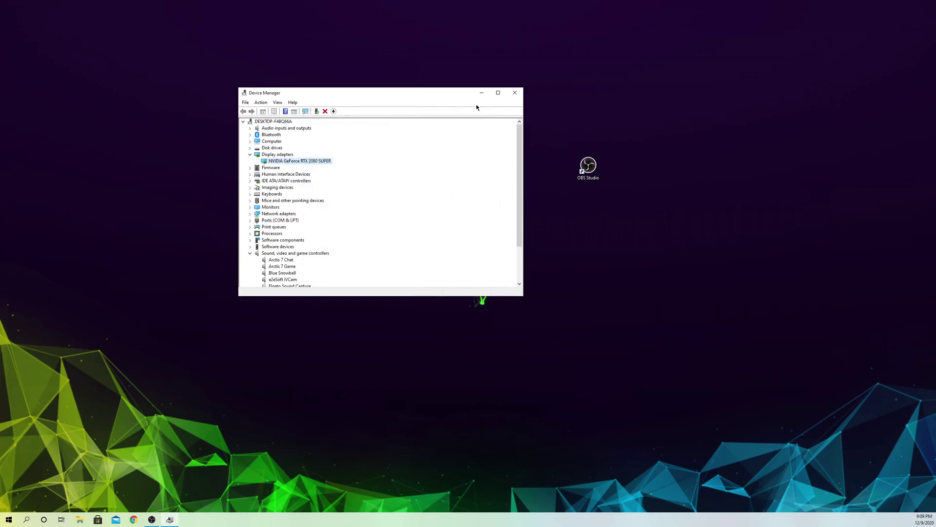
left_click(514, 92)
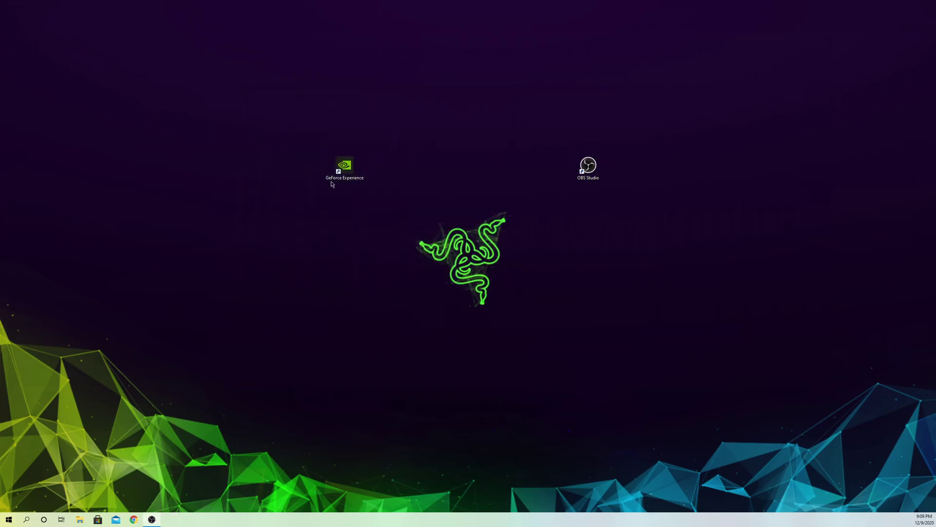
- Open GeForce Experience, view Game Ready Driver 460.79 on the Drivers page, then close it
left_click(350, 180)
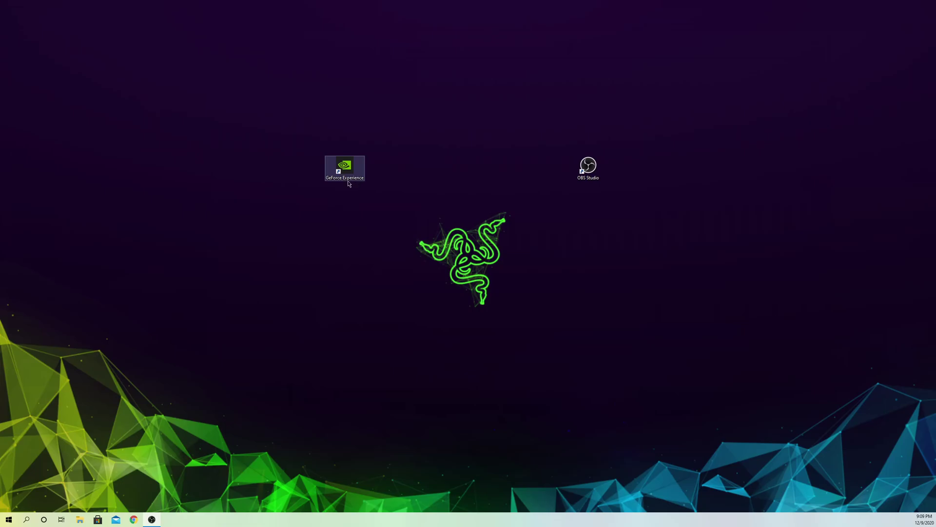
left_click(348, 181)
double_click(362, 169)
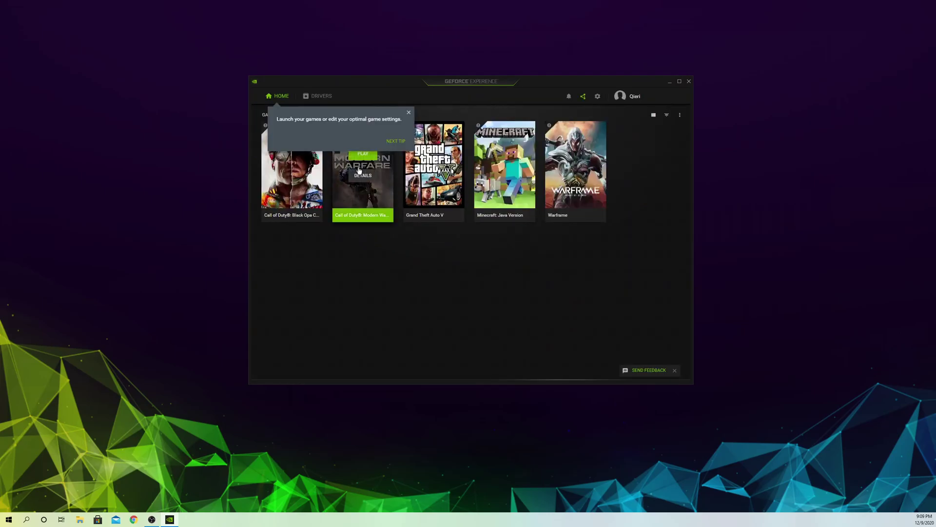
left_click(327, 99)
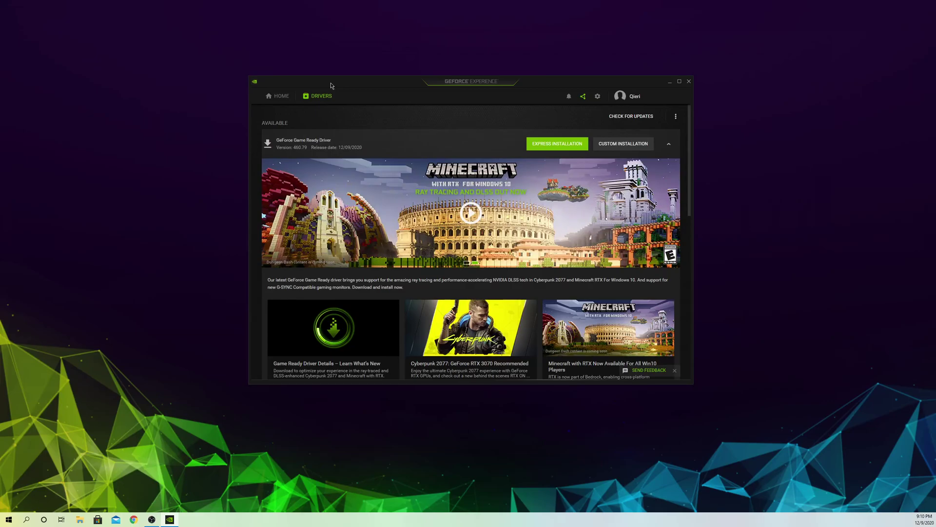
left_click_drag(330, 86, 354, 77)
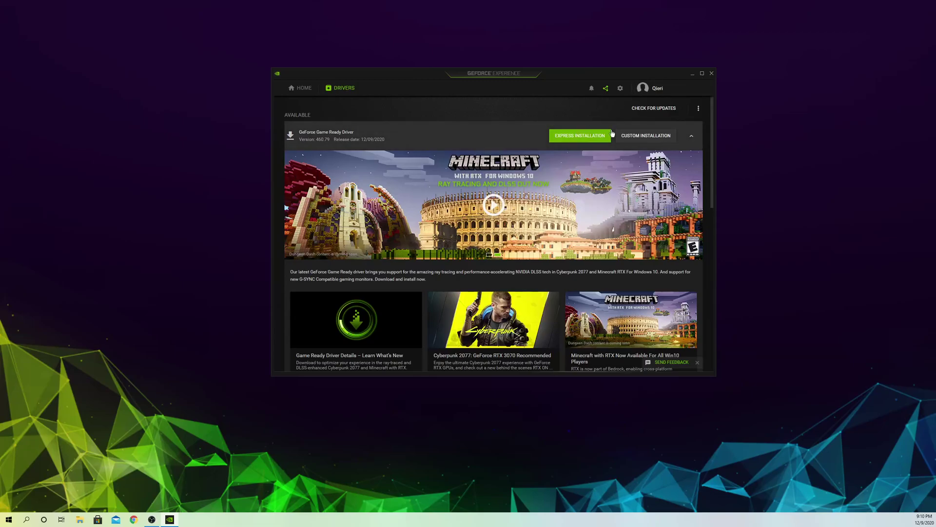
left_click(714, 75)
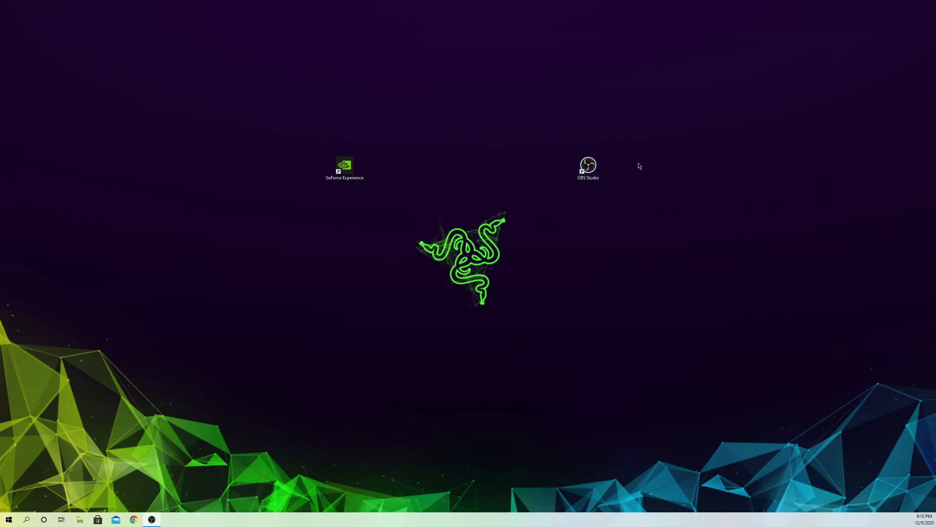
- Select the OBS Studio desktop shortcut, then bring up the search panel with top apps and recents
left_click_drag(623, 175, 538, 167)
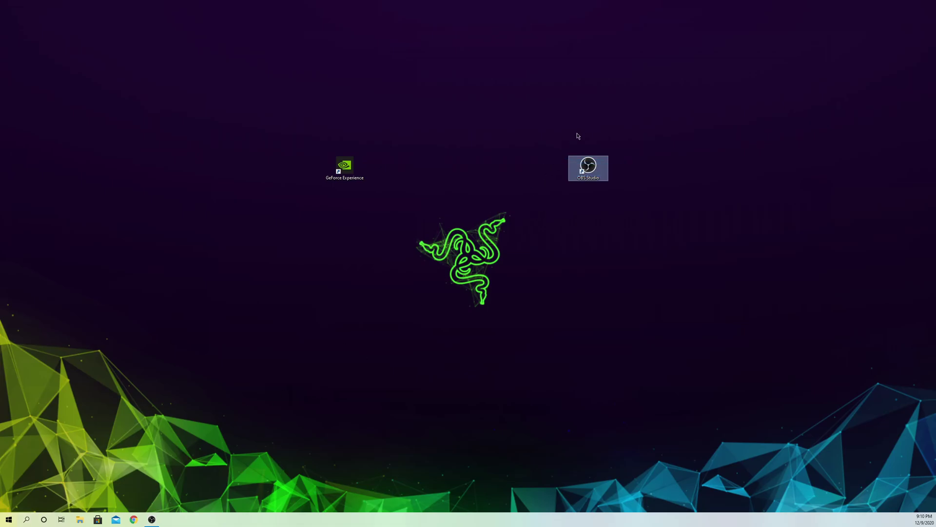
left_click_drag(578, 136, 605, 213)
left_click_drag(614, 249, 584, 132)
left_click(588, 134)
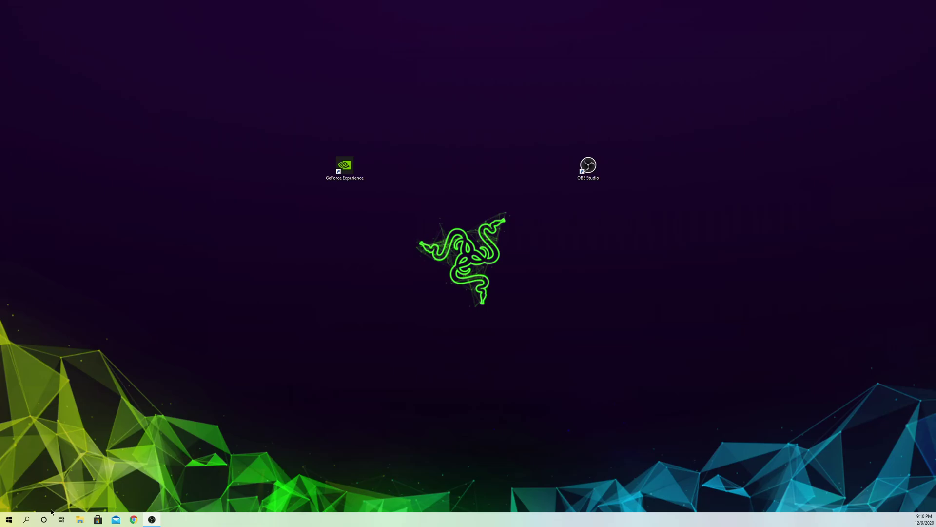
left_click(26, 519)
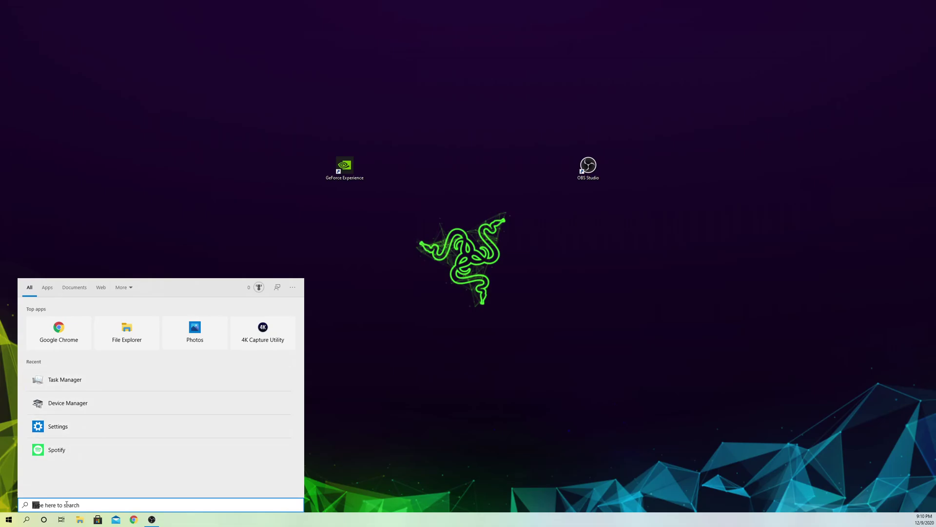
- Open Settings from the Recent list in the search panel
left_click(77, 427)
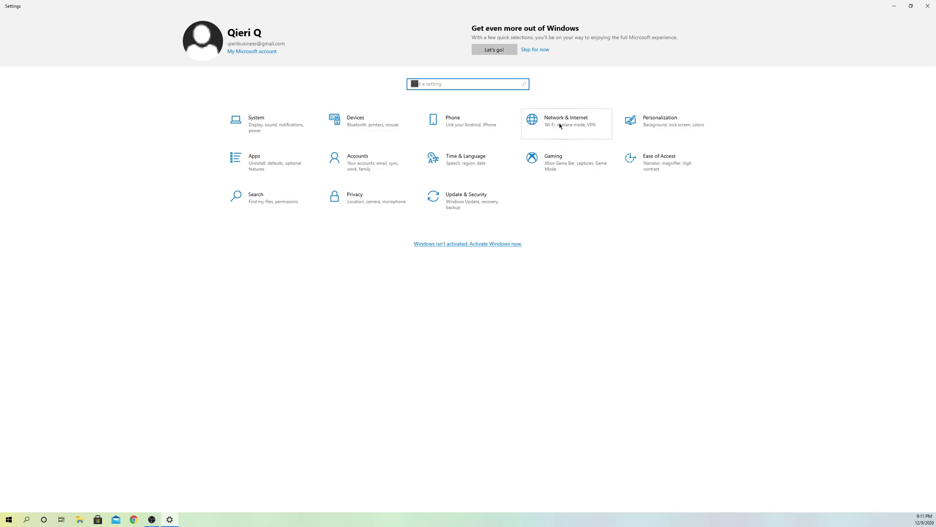
- Go to System > Graphics settings, choose Desktop app as the app type, and restore the window size
left_click(257, 129)
scroll(384, 324, "down", 1)
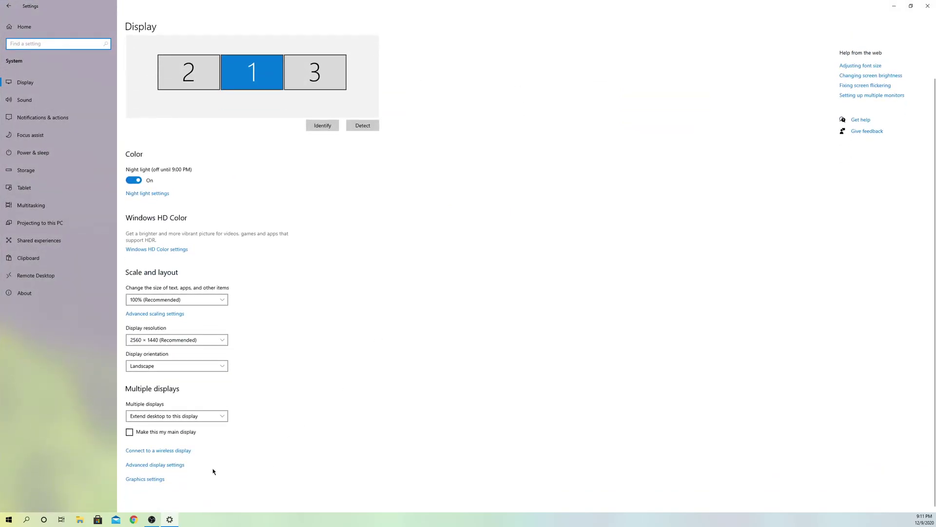
left_click(149, 483)
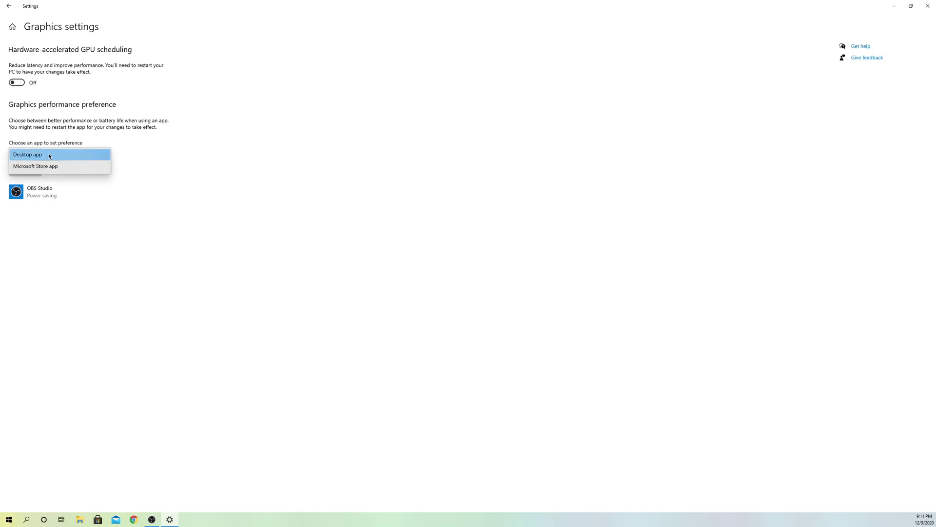
left_click(48, 155)
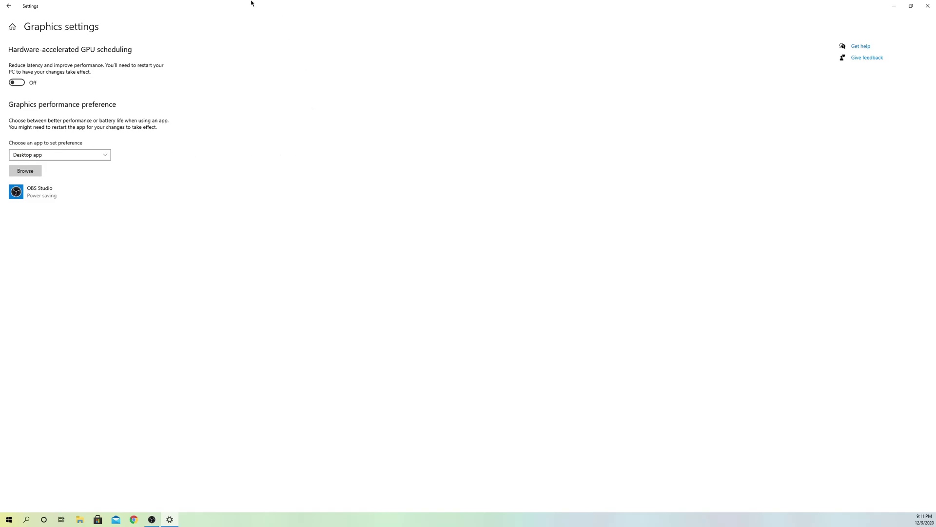
left_click_drag(251, 3, 244, 106)
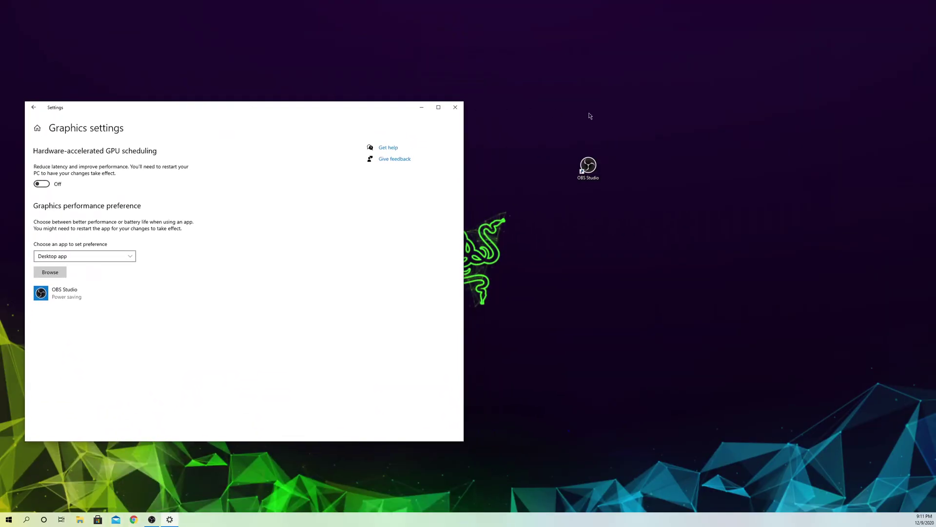
- Maximize the Settings window and remove the OBS Studio entry from Graphics performance preference
right_click(674, 157)
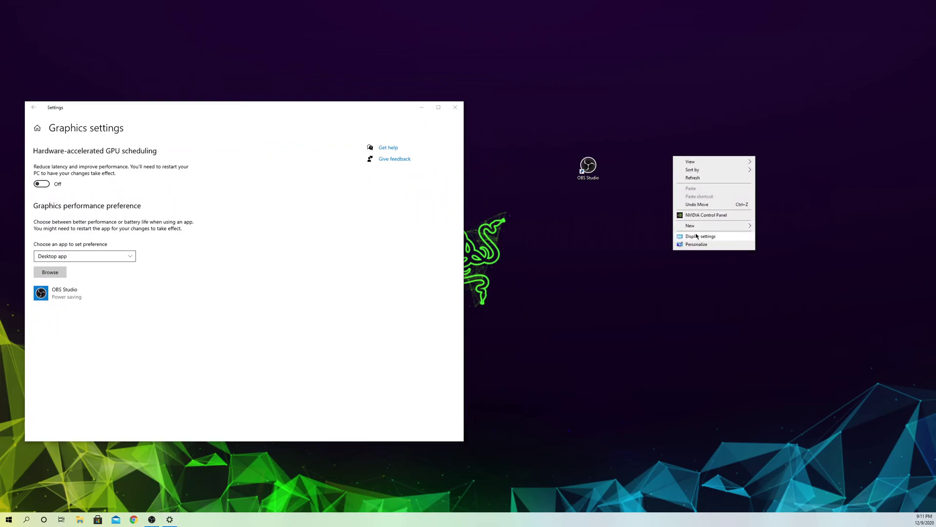
left_click(360, 110)
double_click(359, 110)
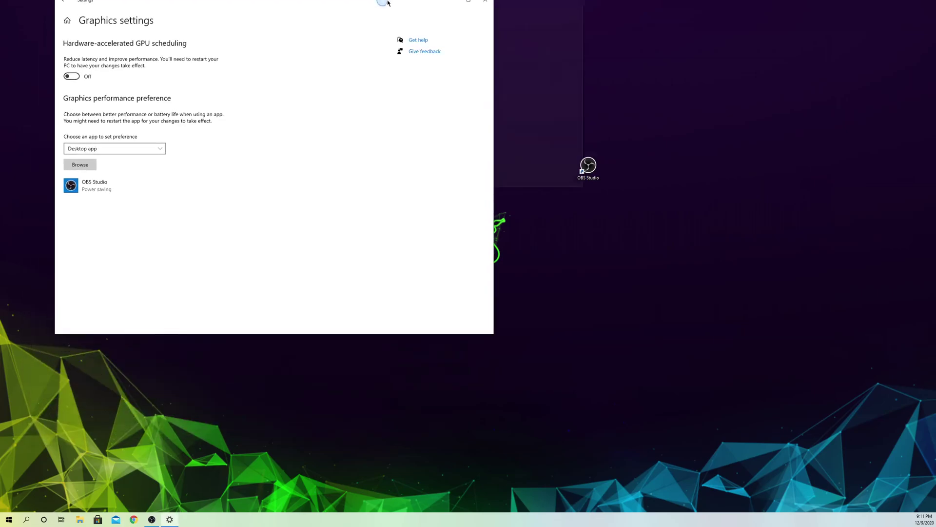
left_click(79, 194)
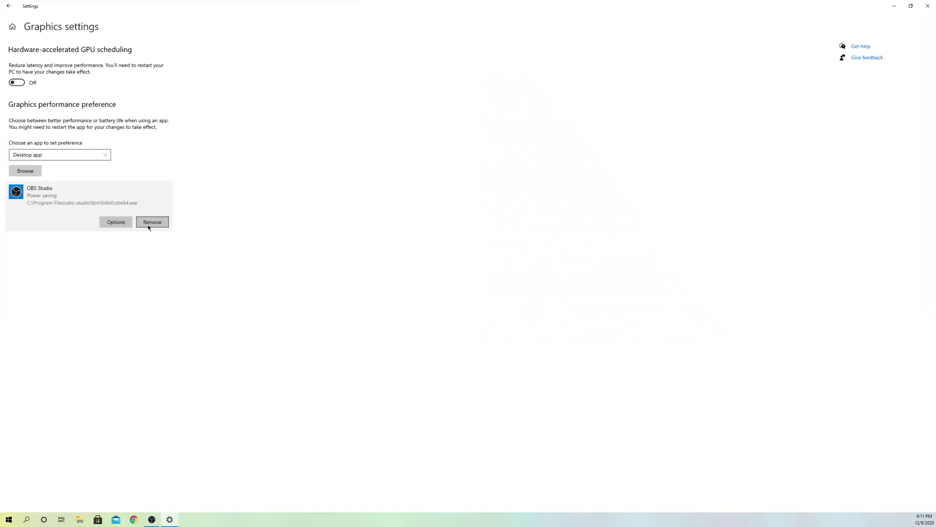
left_click(149, 224)
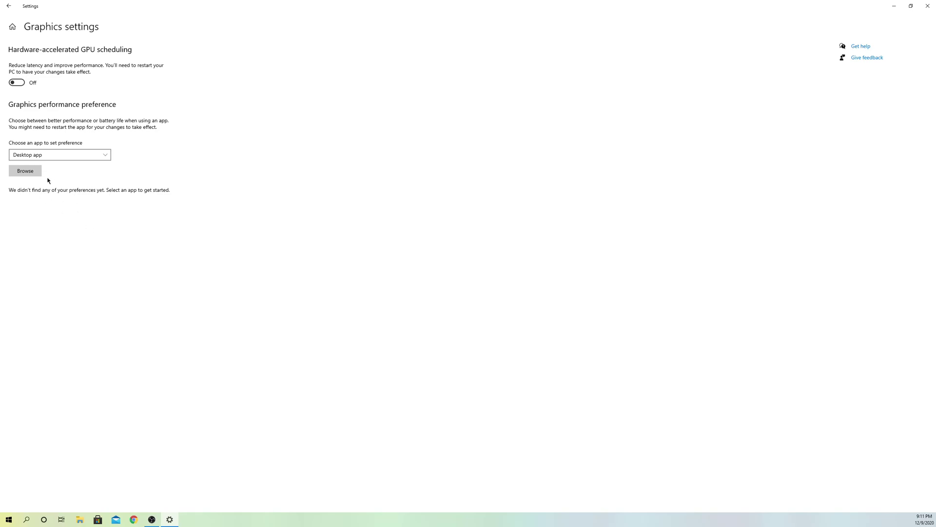
- Browse to C:\Program Files\obs-studio\bin\64bit and select obs64 as the app to add
left_click(22, 173)
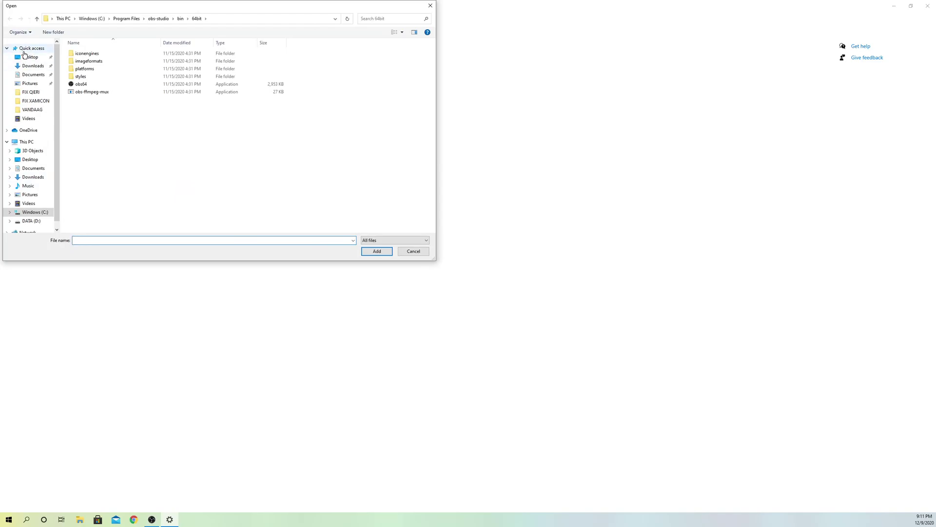
left_click(25, 50)
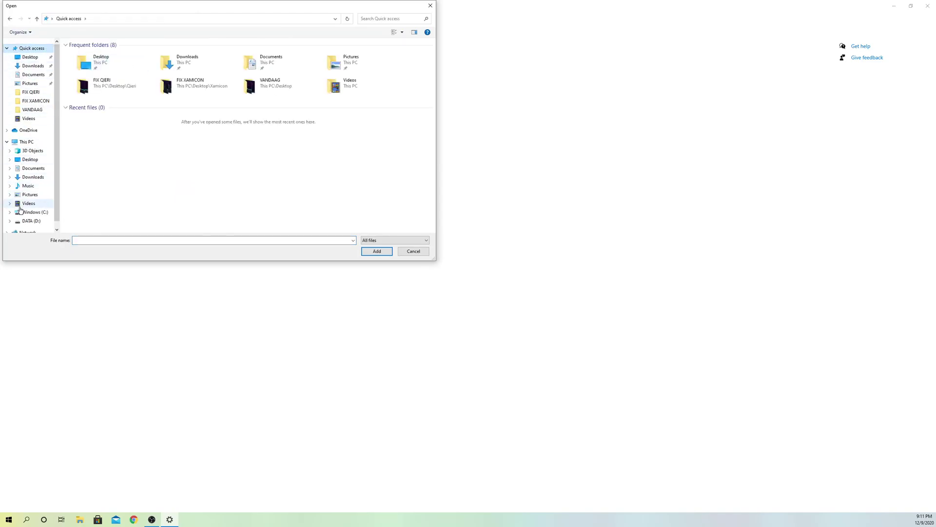
left_click(27, 214)
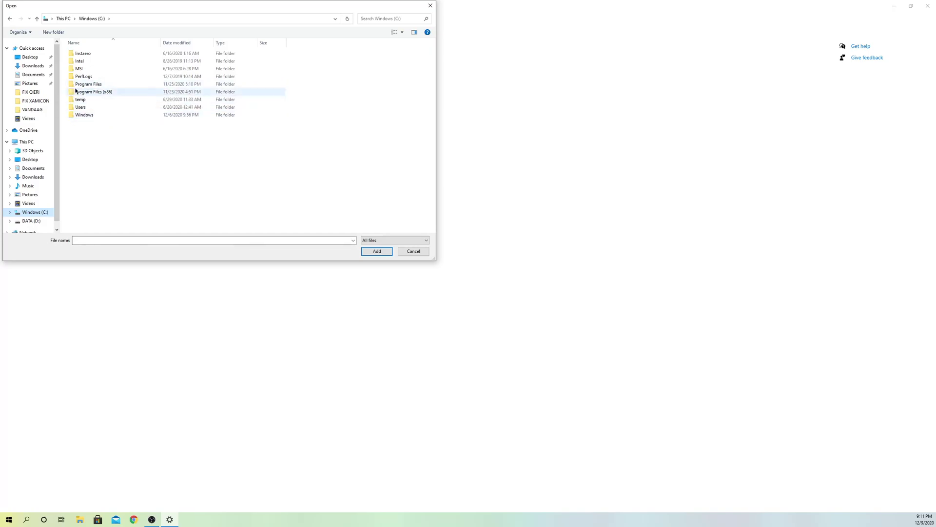
left_click(90, 86)
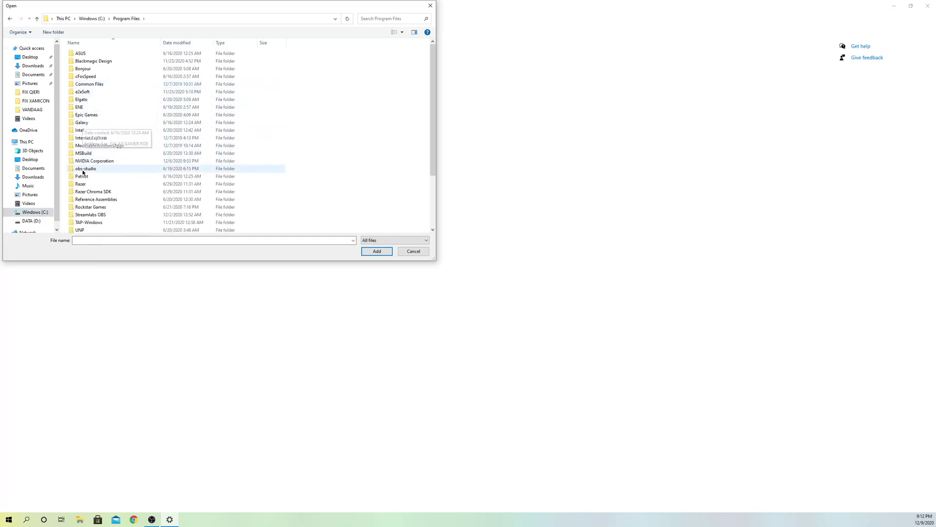
left_click(89, 169)
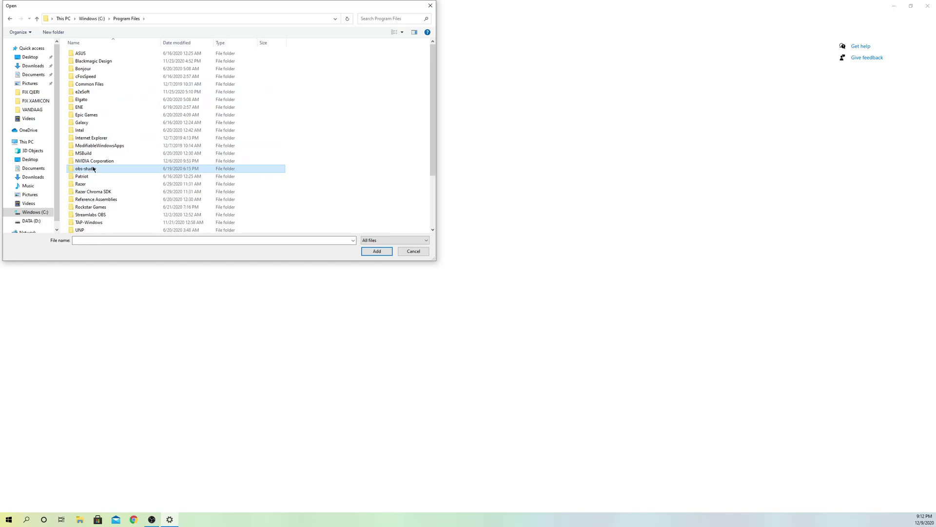
double_click(110, 170)
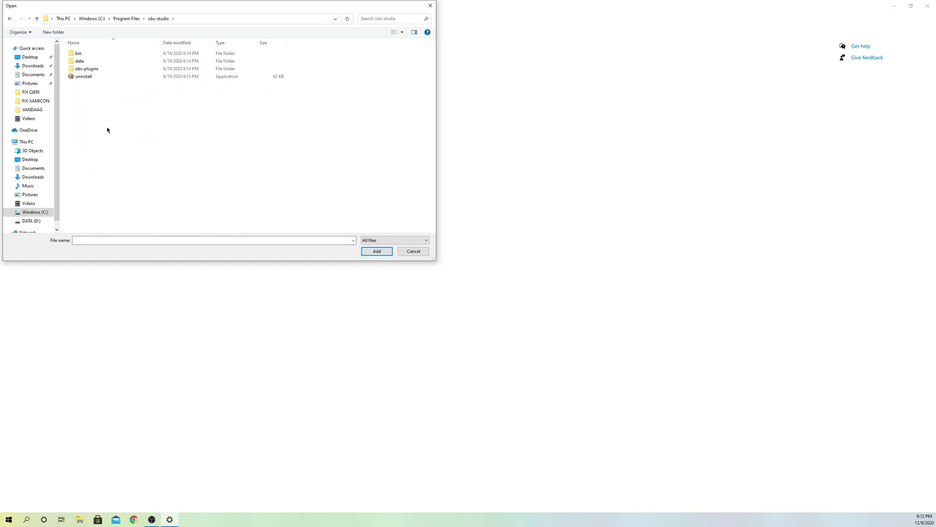
left_click(84, 55)
double_click(84, 56)
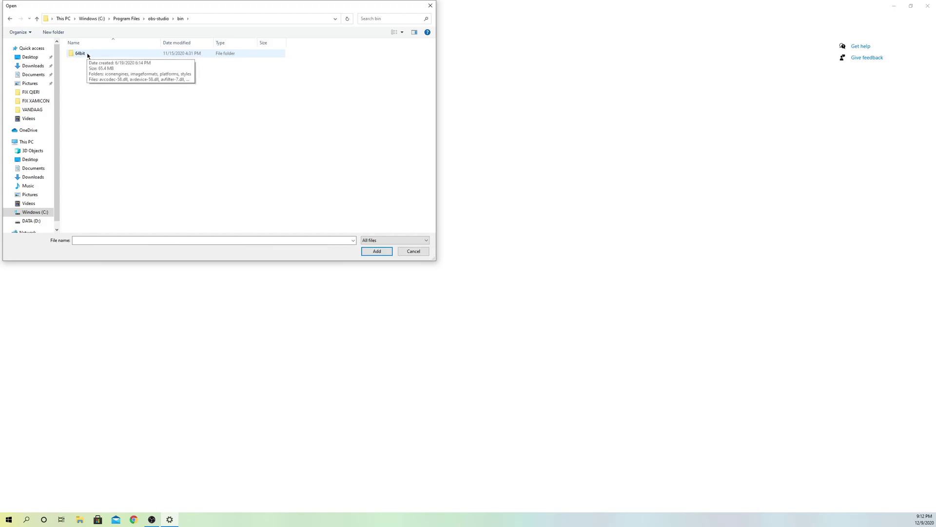
double_click(96, 55)
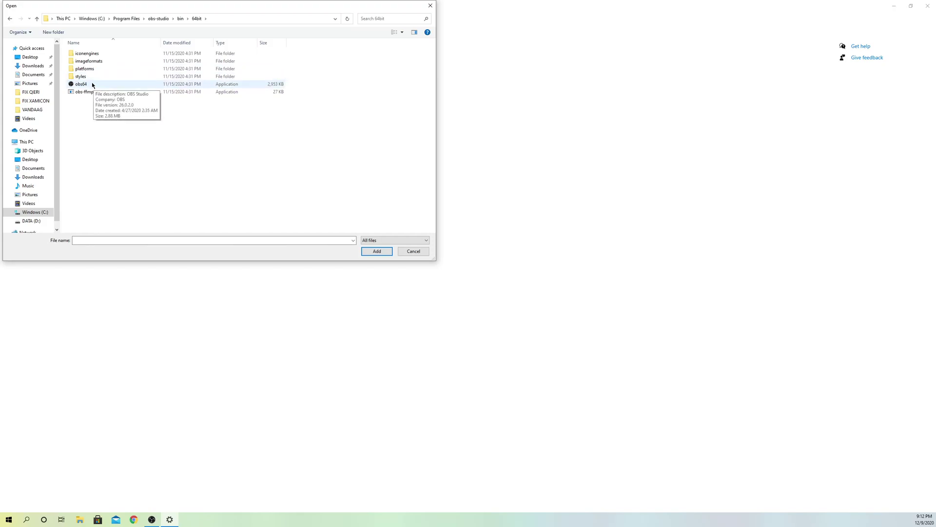
left_click(95, 85)
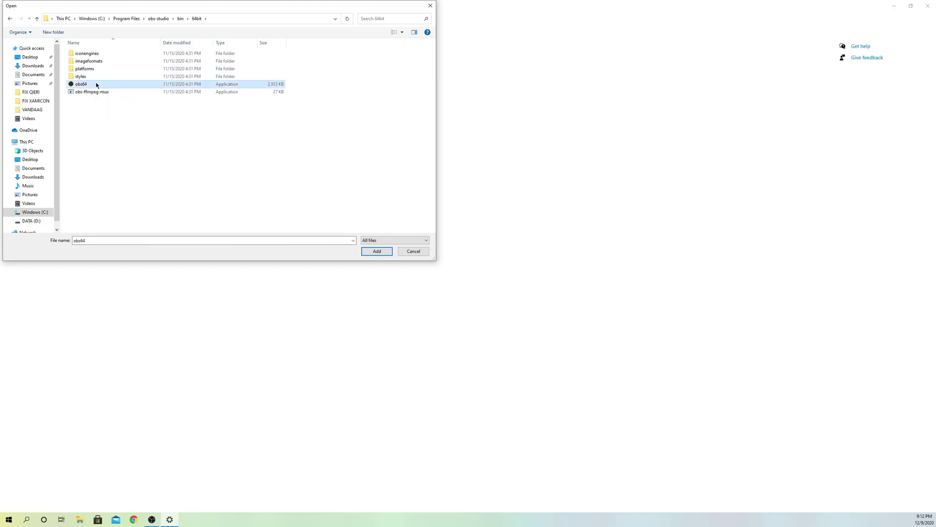
- Add obs64 (OBS Studio) to the graphics list with the Power saving preference, then close Settings
left_click(369, 252)
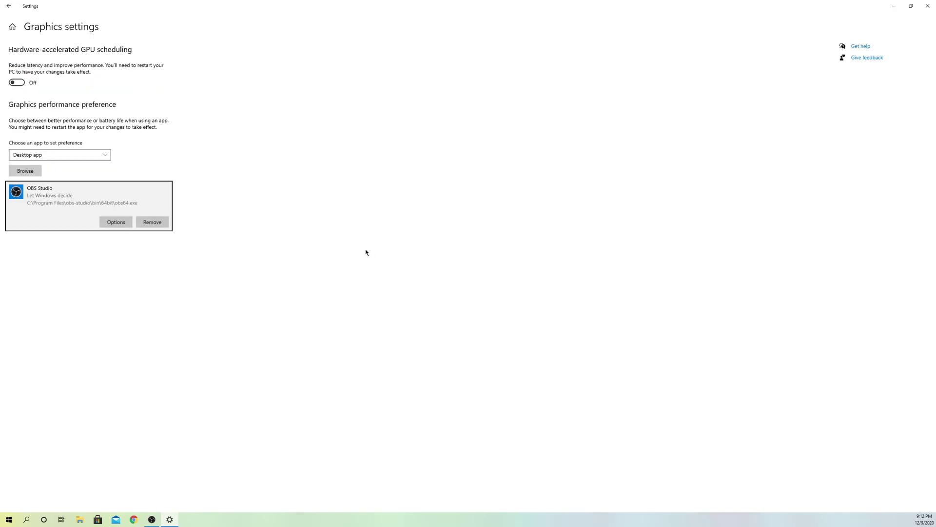
left_click(106, 225)
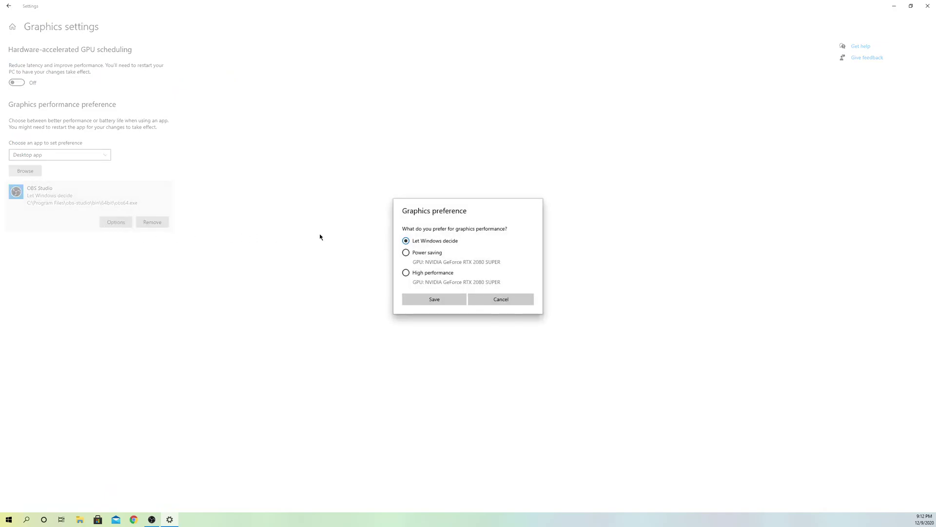
left_click(406, 254)
left_click(417, 300)
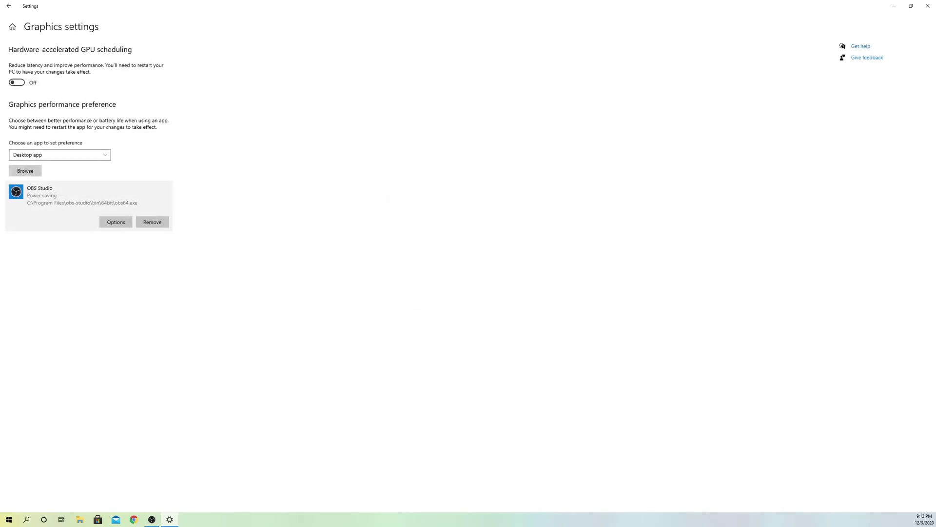
left_click(928, 6)
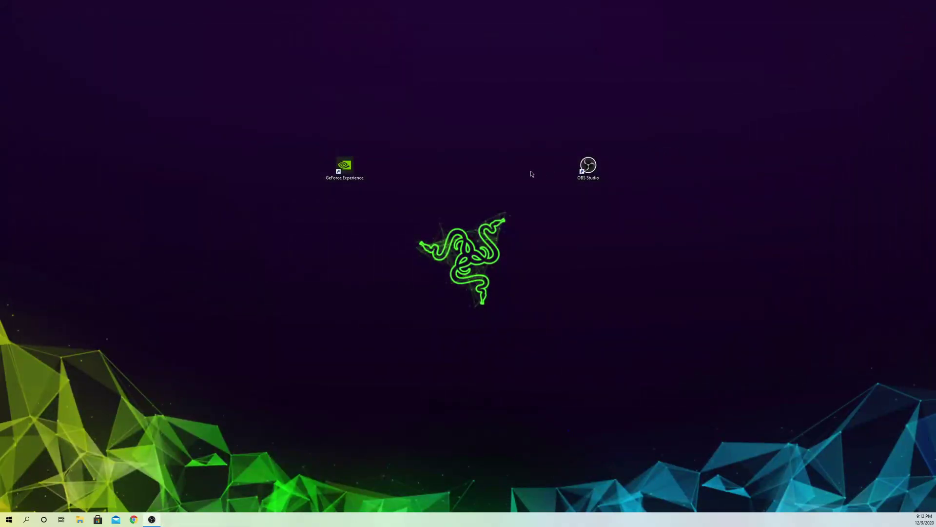
- Launch OBS Studio from its desktop shortcut despite the already-running warning, then close it
double_click(596, 165)
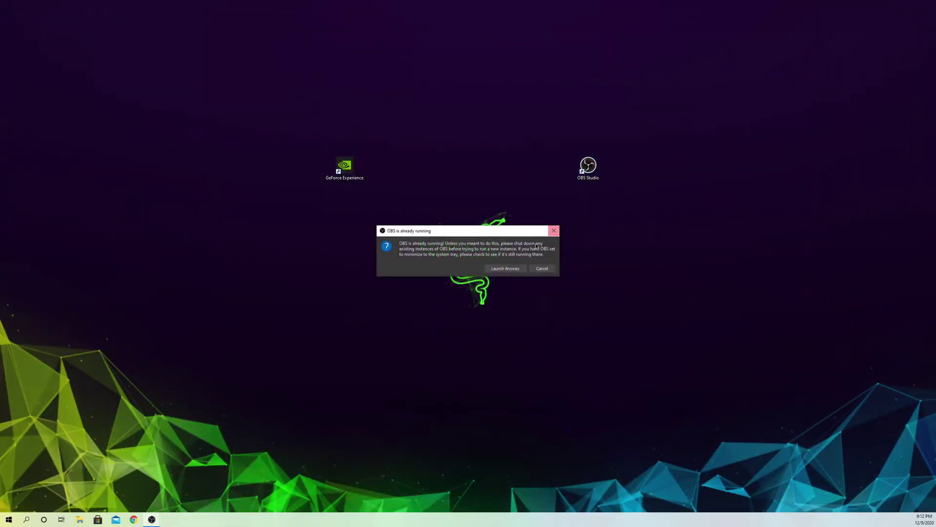
left_click(516, 271)
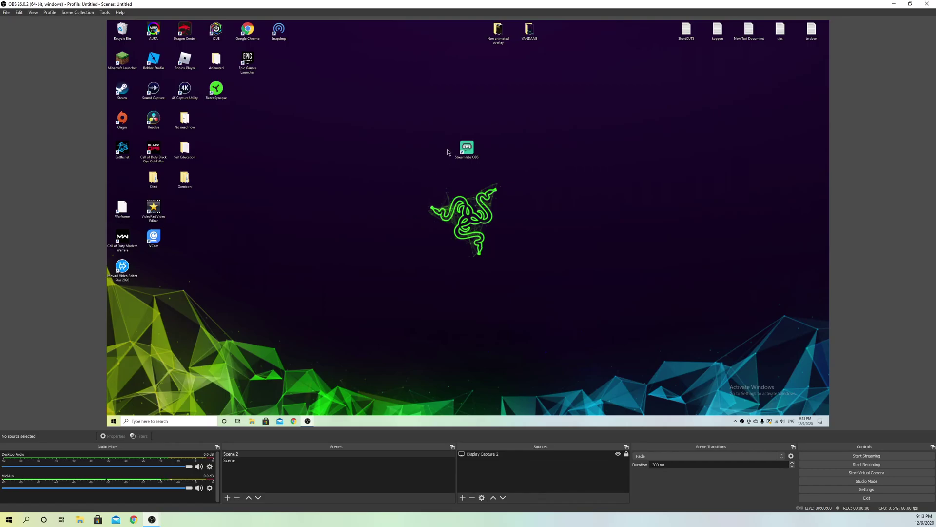
left_click(929, 5)
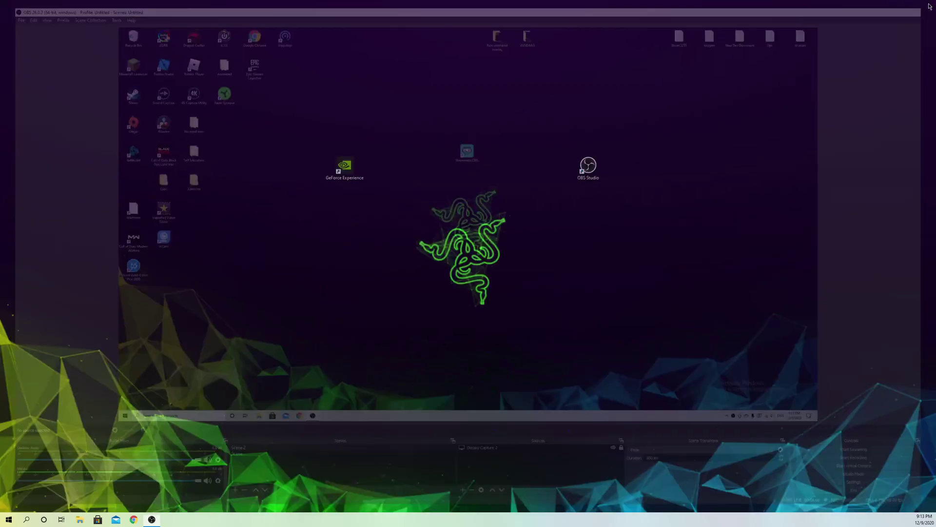
- Search 'OB' in Windows search and choose Uninstall on the OBS Studio result
left_click(27, 520)
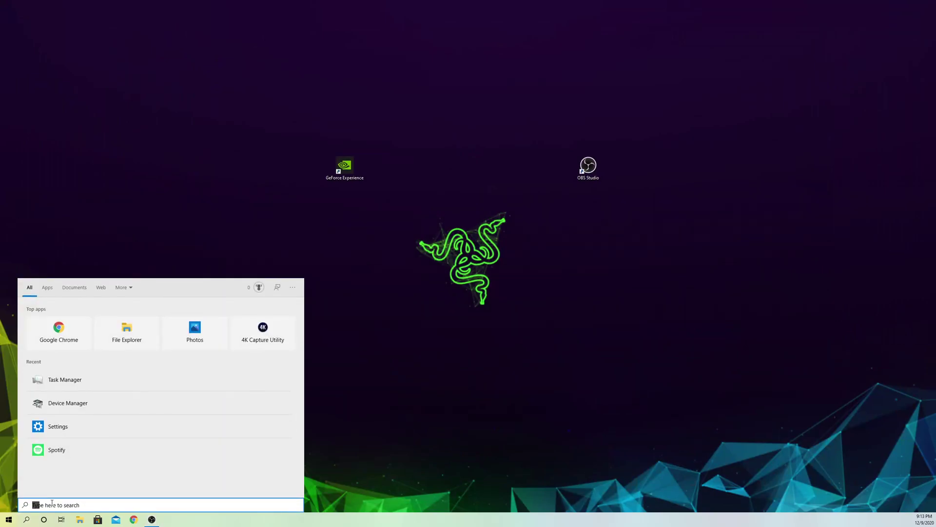
type("OB")
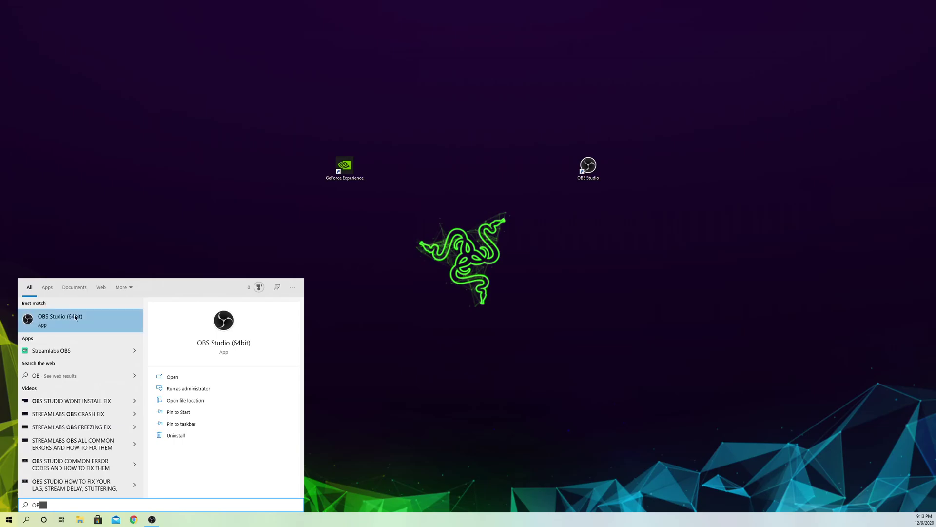
right_click(75, 318)
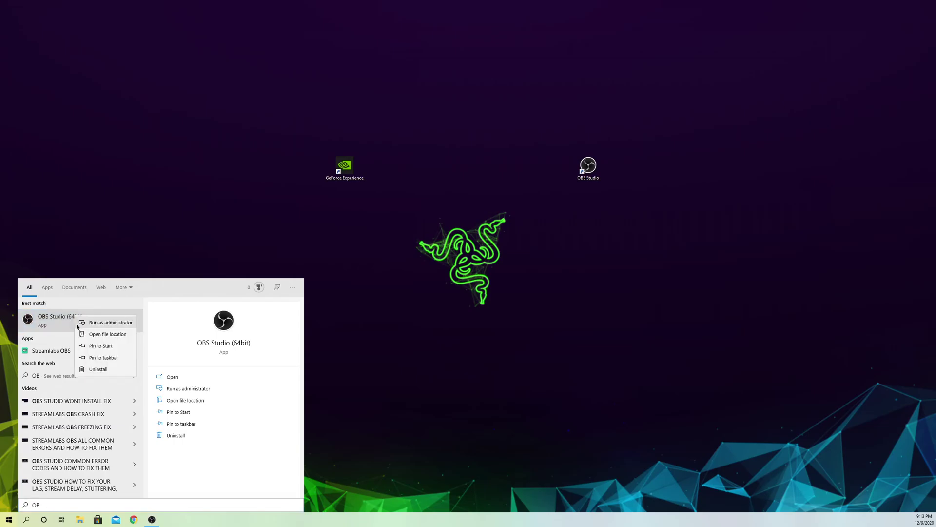
left_click(100, 369)
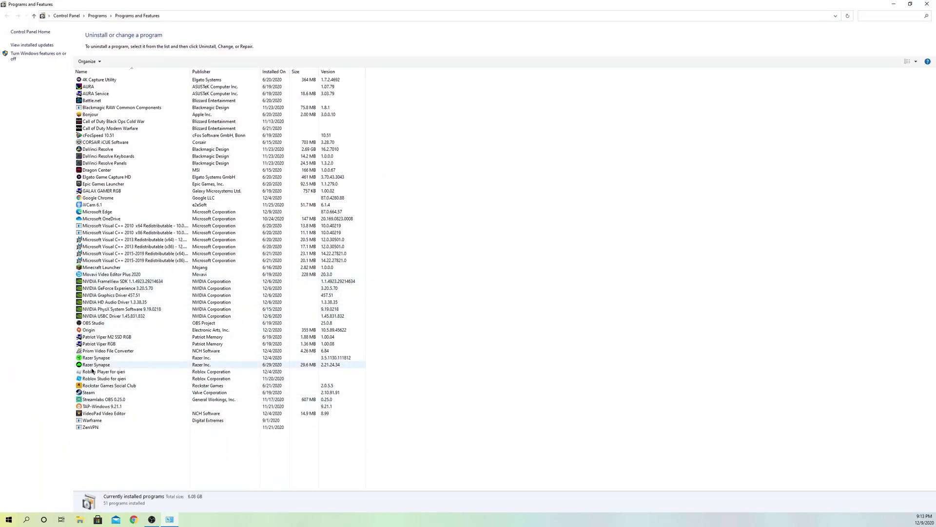
- Show the Uninstall/Change option for OBS Studio in Programs and Features without uninstalling
right_click(111, 323)
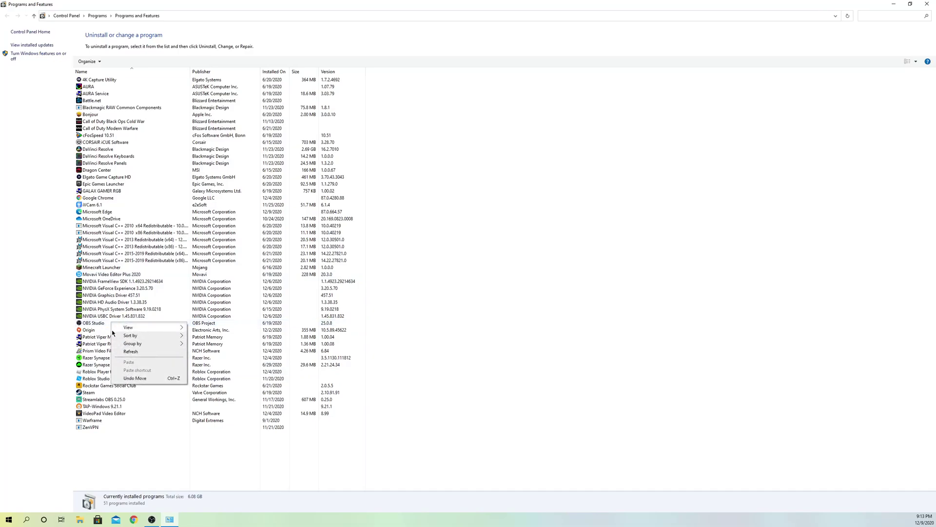
left_click(104, 324)
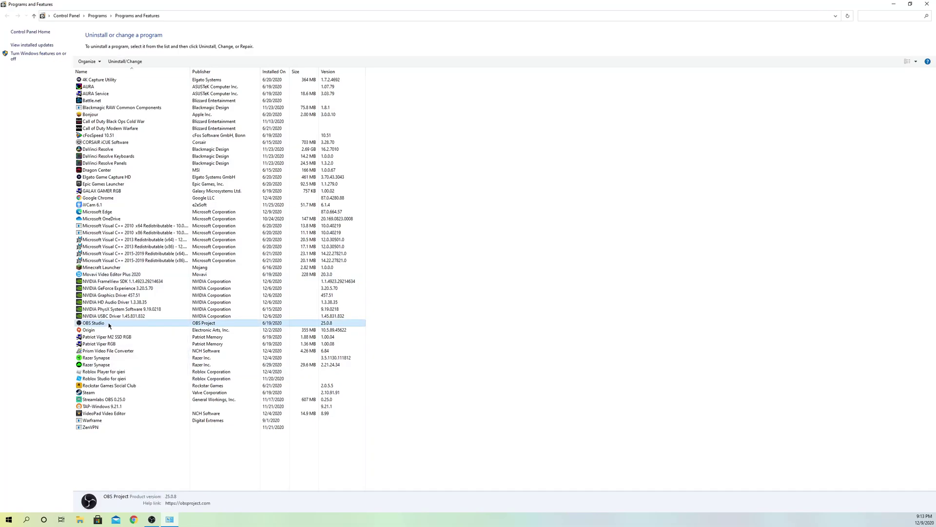
right_click(110, 326)
left_click(632, 315)
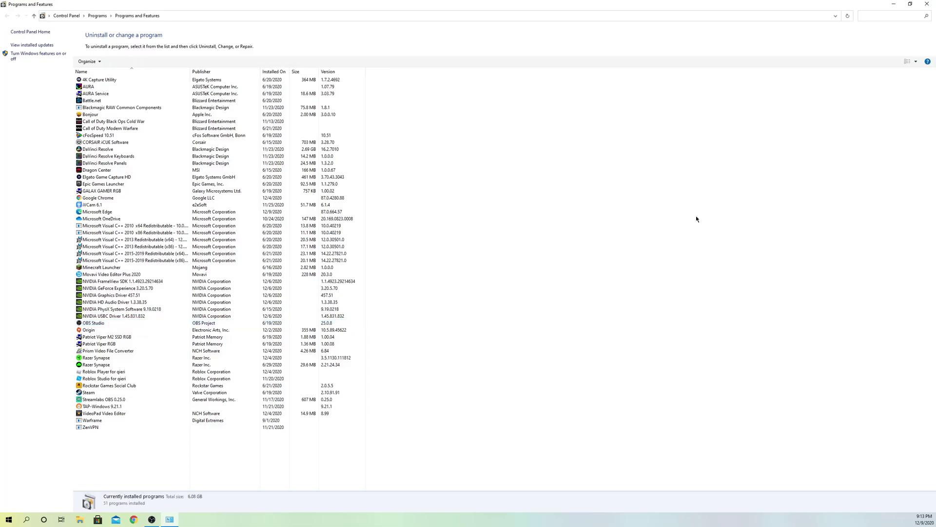
- Close Programs and Features and relaunch OBS Studio from its shortcut, past the already-running warning
left_click(928, 4)
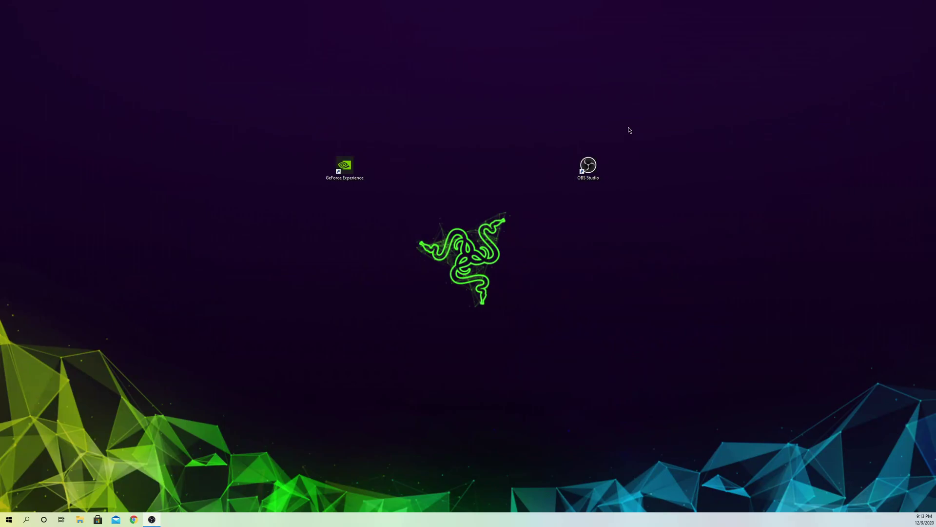
left_click_drag(628, 121, 546, 310)
double_click(593, 177)
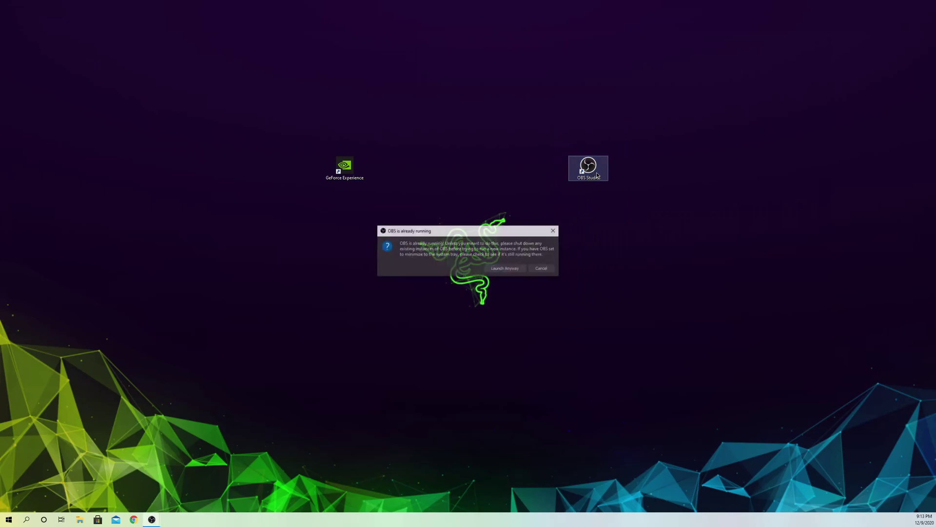
left_click(520, 269)
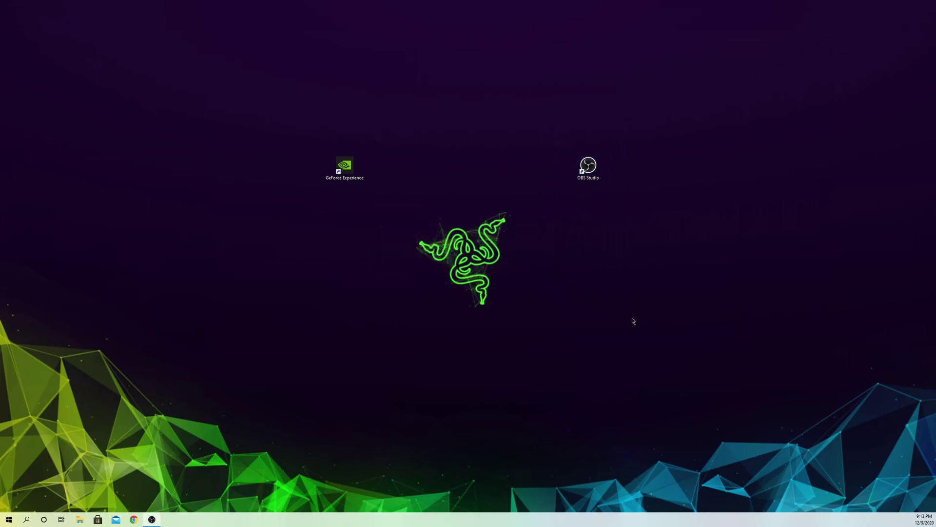